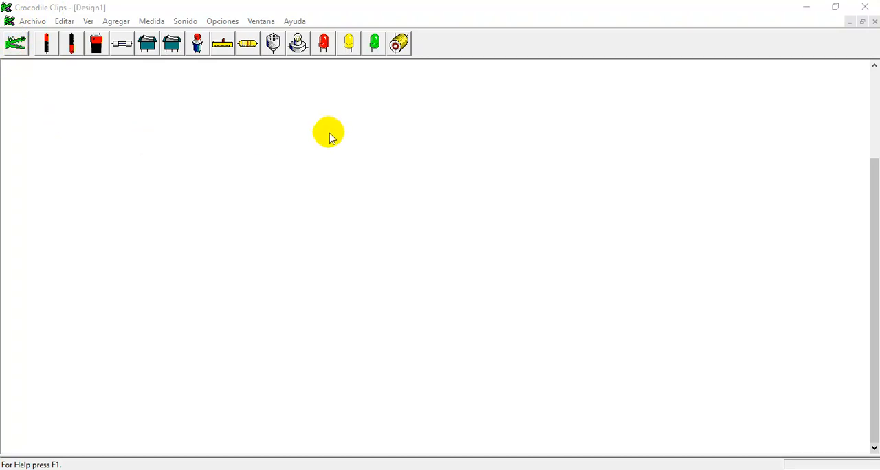
- Place two single cells of opposite orientation and a 9V battery side by side on the workspace
drag(44, 45, 46, 176)
drag(73, 49, 95, 180)
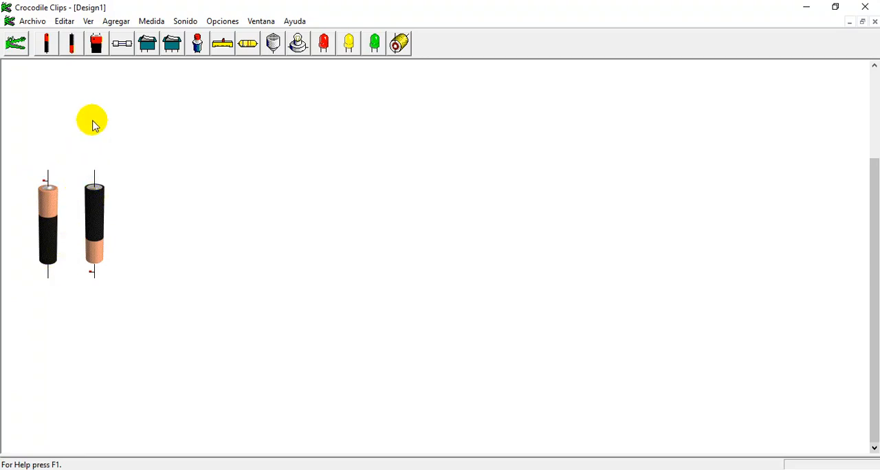
drag(97, 41, 238, 176)
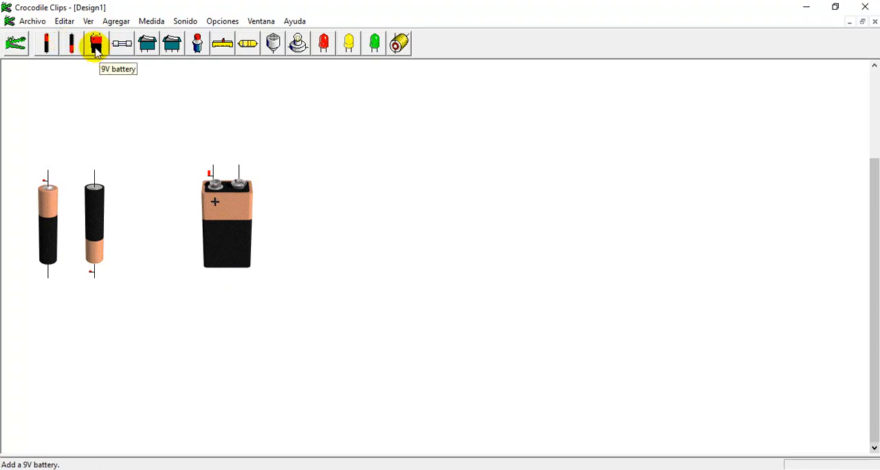
- Add a fuse, a two-terminal rocker switch, an SPDT switch and a push-button switch in a column beside the 9V battery
drag(122, 43, 292, 108)
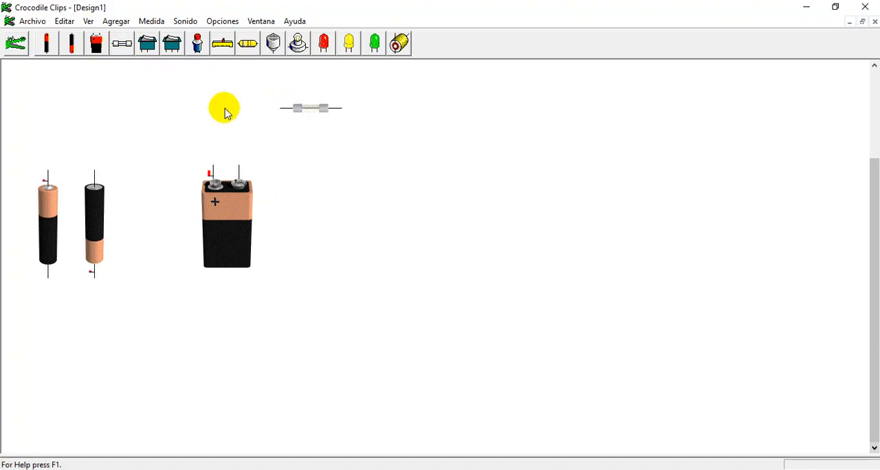
drag(148, 43, 313, 207)
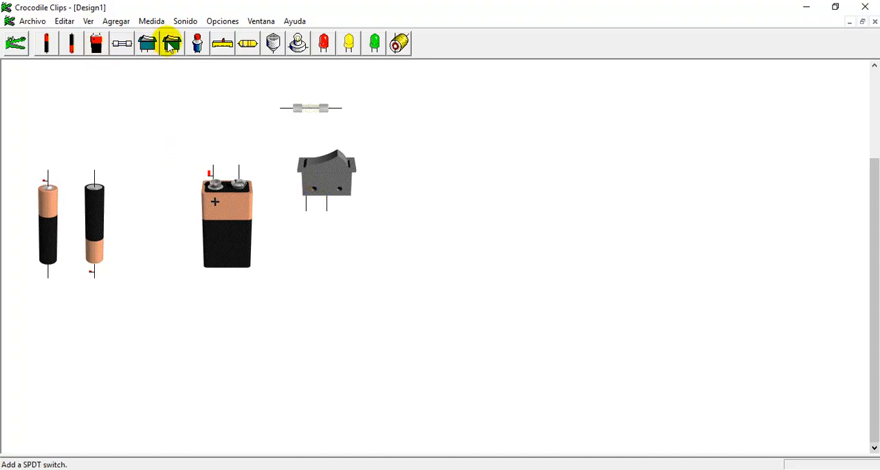
drag(170, 45, 307, 278)
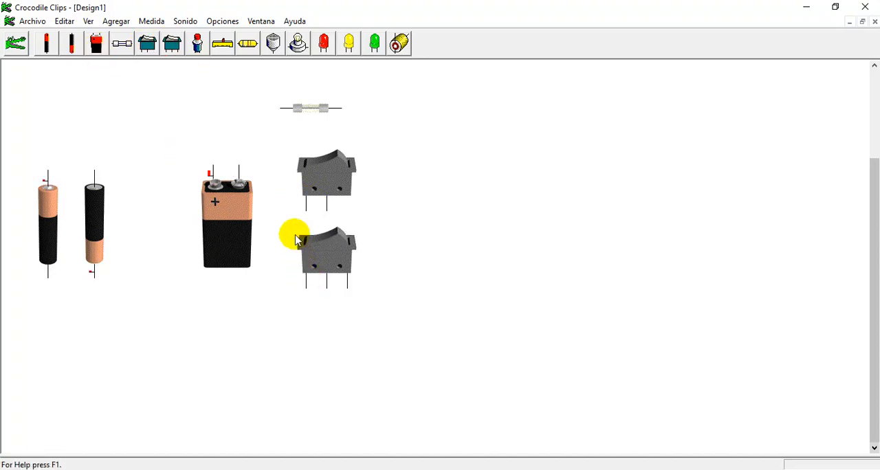
drag(197, 45, 333, 371)
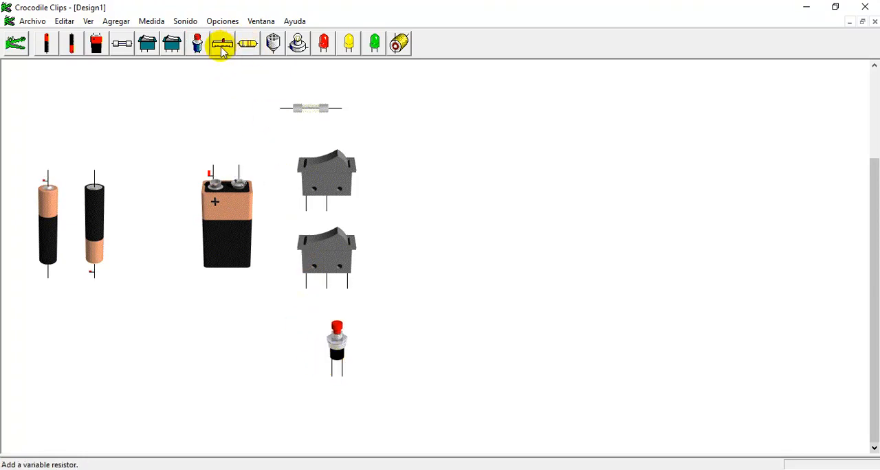
- Add a variable resistor, a resistor and a buzzer in a column, plus a lamp beside the buzzer
drag(221, 51, 431, 149)
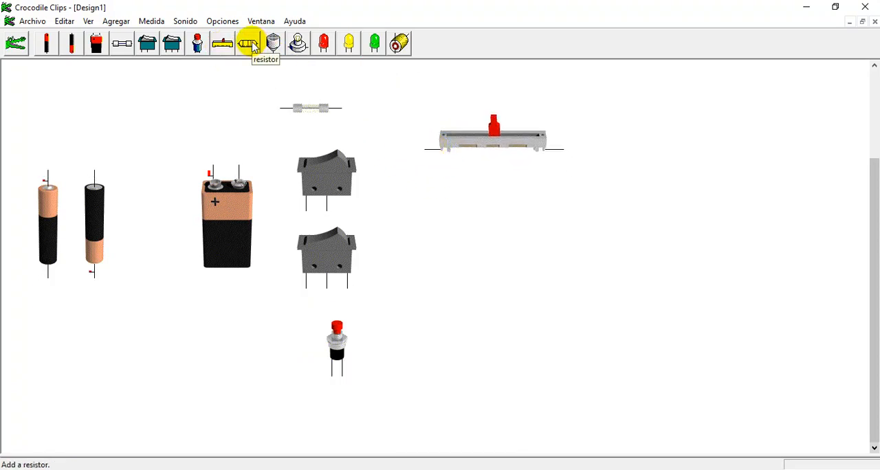
drag(252, 43, 459, 213)
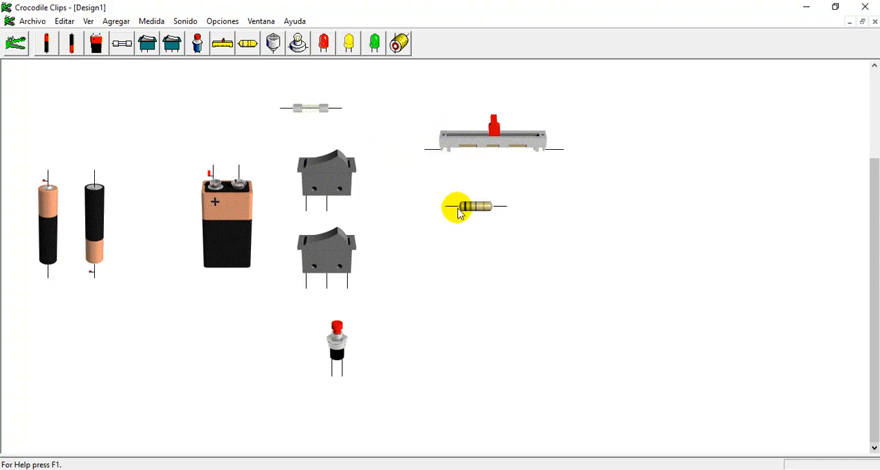
drag(273, 43, 474, 241)
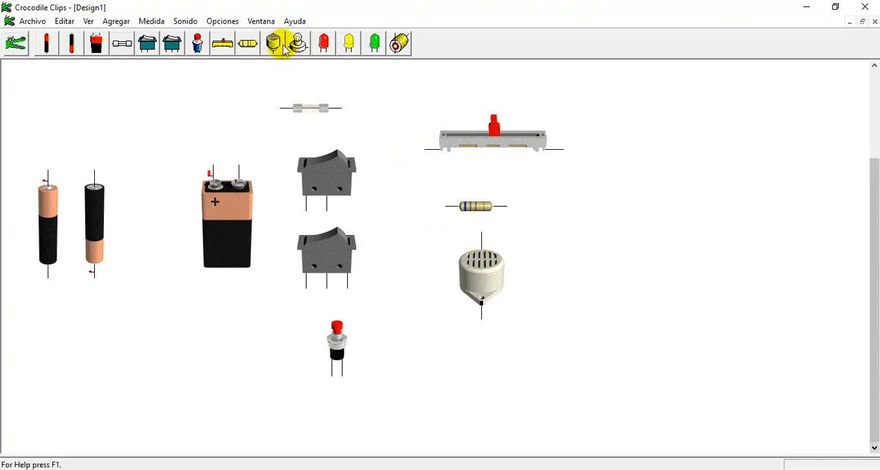
drag(298, 44, 547, 297)
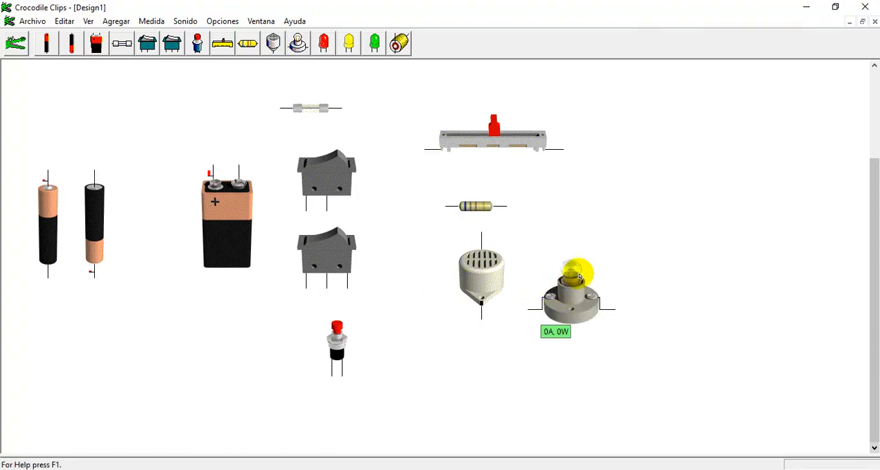
- Add a red, a yellow and a green LED in a row beside the lamp, with a motor above them
drag(323, 42, 701, 288)
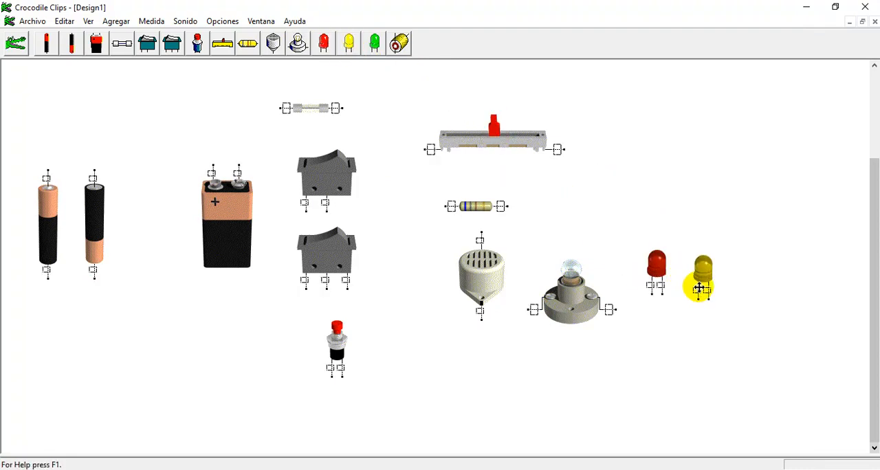
drag(371, 43, 727, 274)
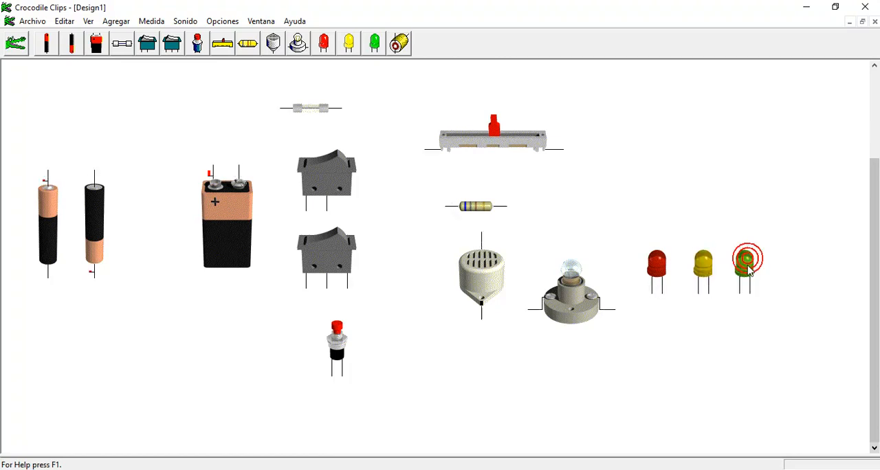
drag(402, 47, 680, 130)
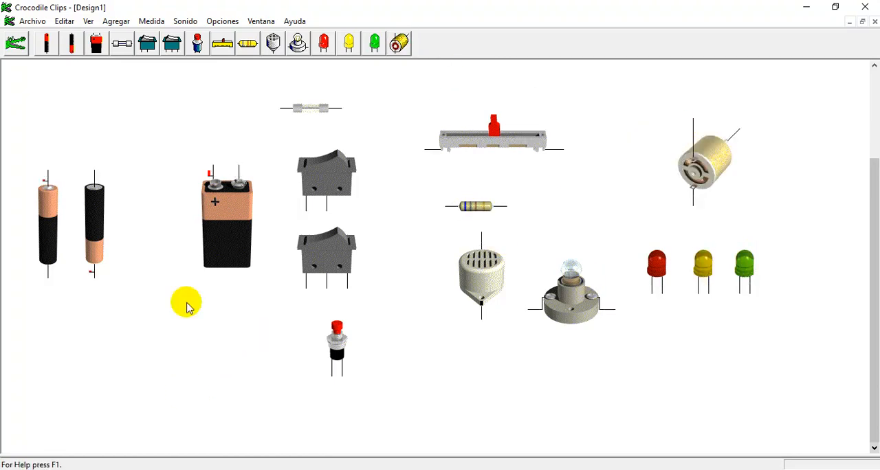
- Move the 9V battery to just below the lamp
drag(216, 211, 570, 386)
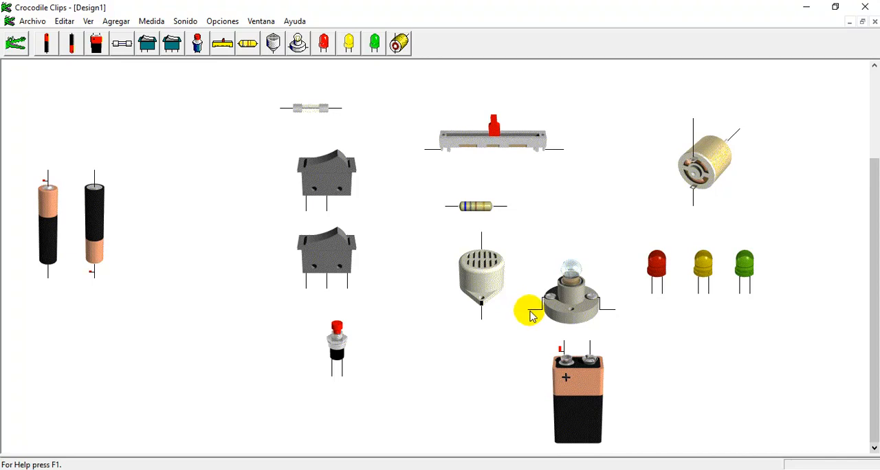
mouse_move(529, 309)
mouse_down()
mouse_move(564, 340)
mouse_move(598, 334)
mouse_move(627, 301)
mouse_move(619, 307)
mouse_up()
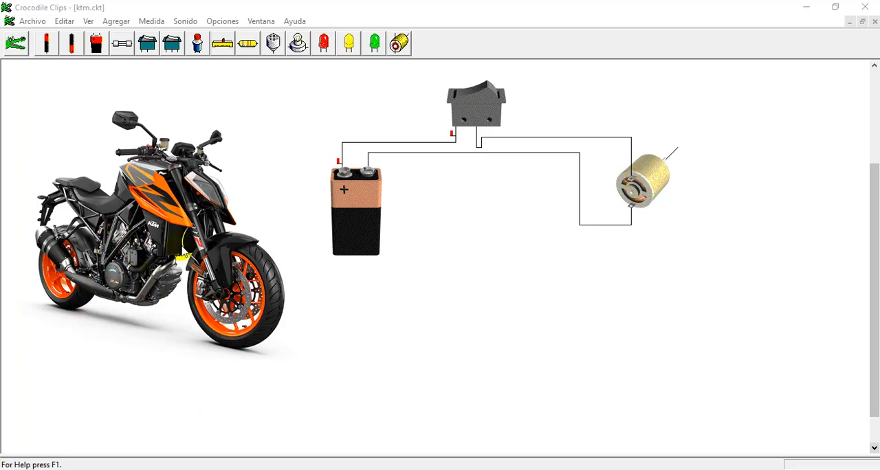
- Toggle the rocker switch in the motor circuit on and off, leaving it closed, to test the motor
click(491, 92)
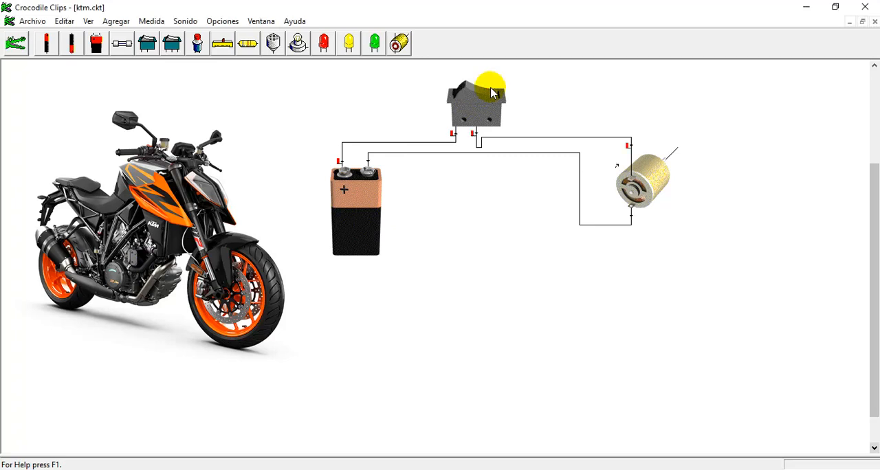
click(467, 96)
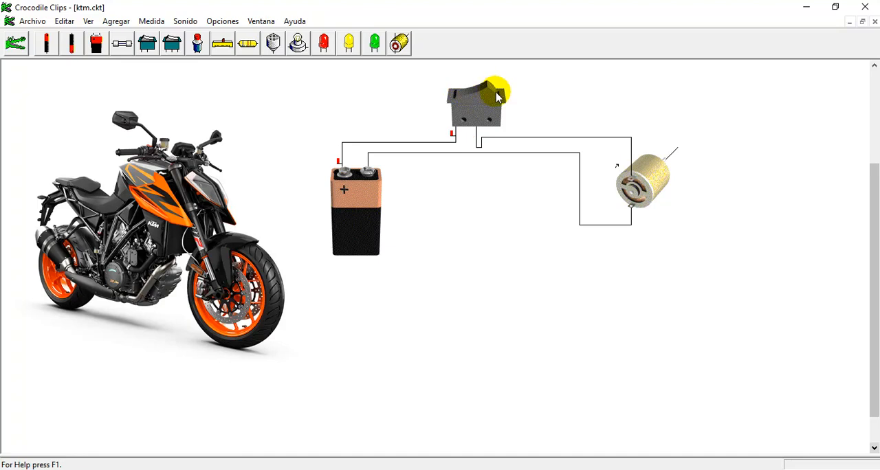
click(496, 92)
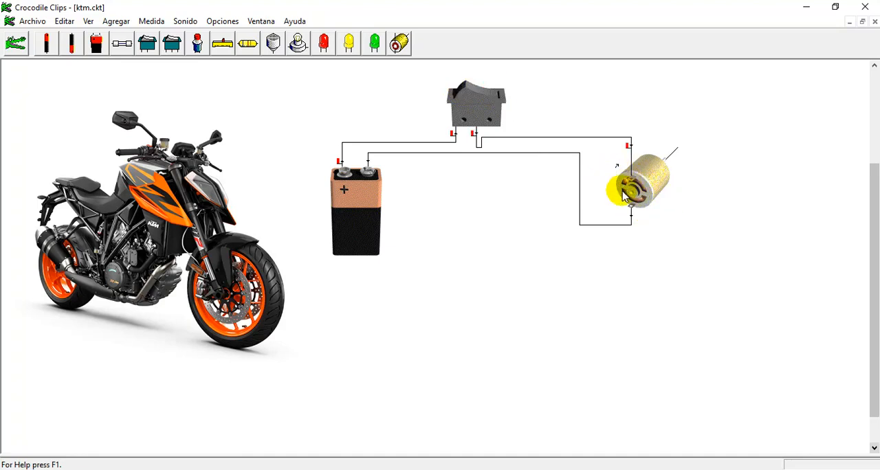
mouse_move(649, 195)
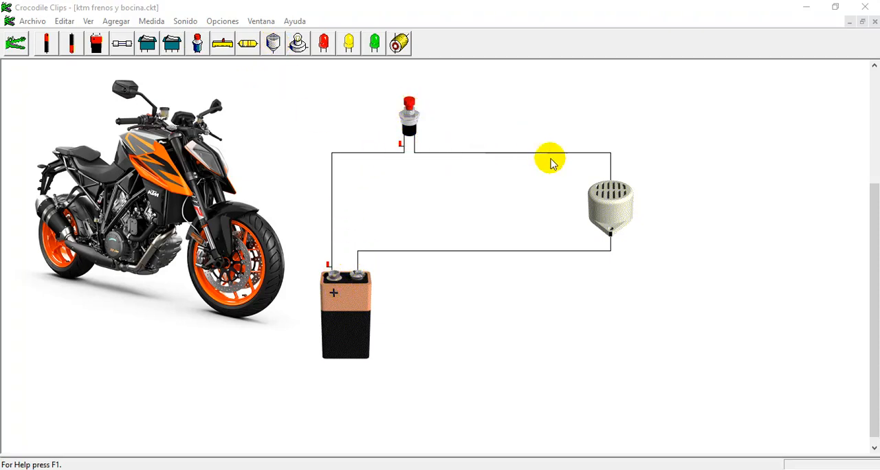
- Operate the push-button switch in the horn circuit several times to test the buzzer
click(410, 110)
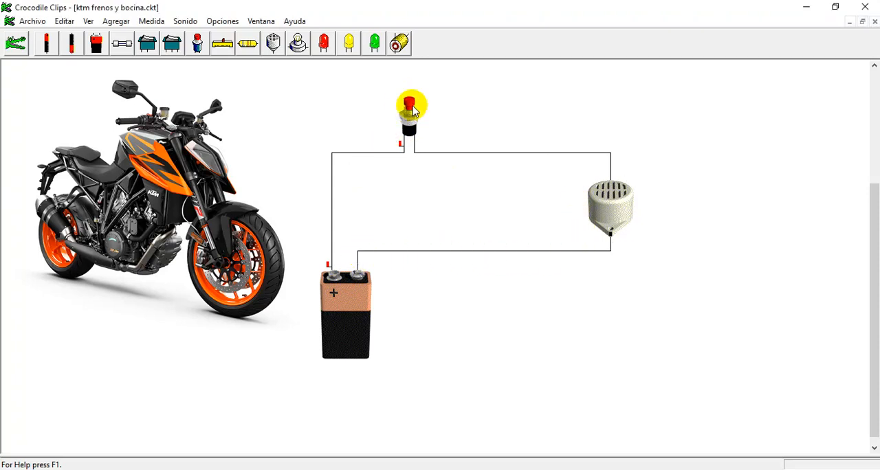
click(412, 111)
click(412, 112)
click(412, 112)
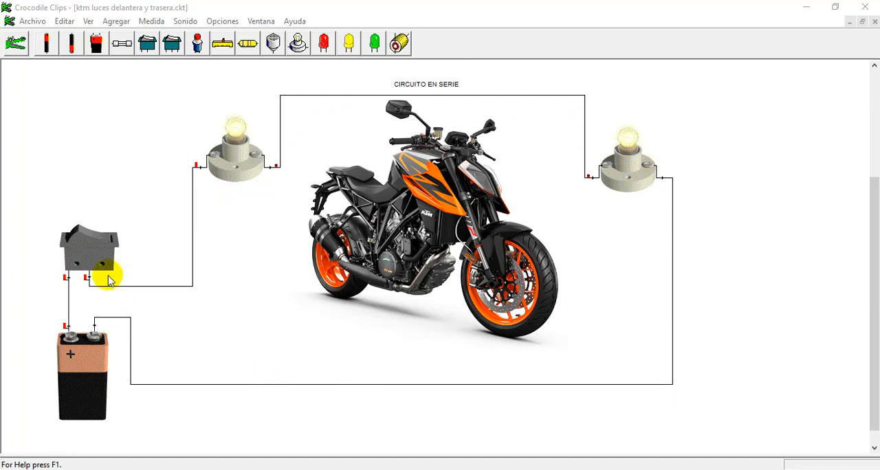
- Toggle the switch in the series lighting circuit off and on repeatedly to test both lamps
click(79, 239)
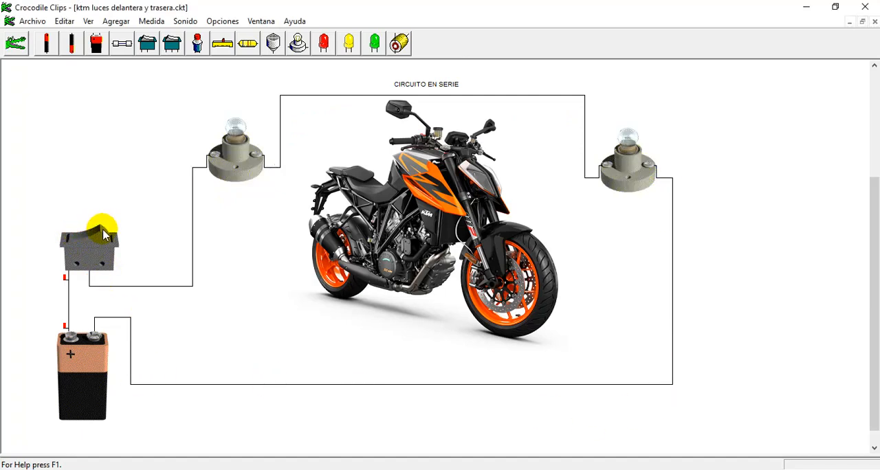
click(103, 233)
click(81, 237)
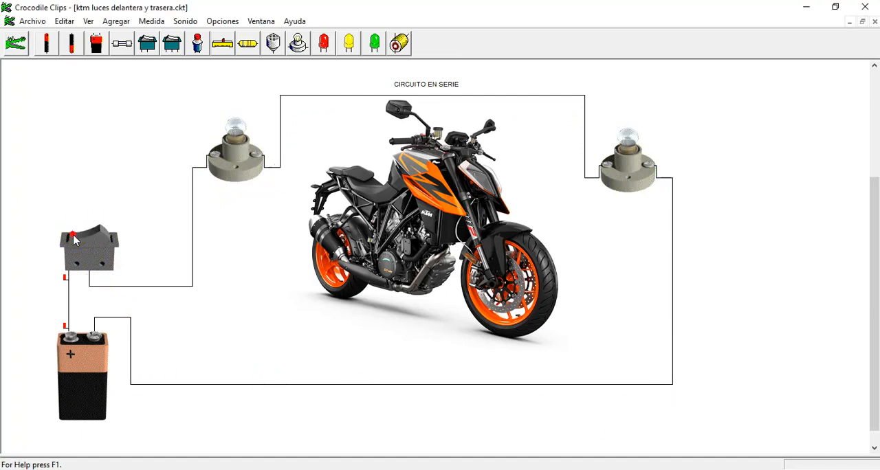
click(101, 240)
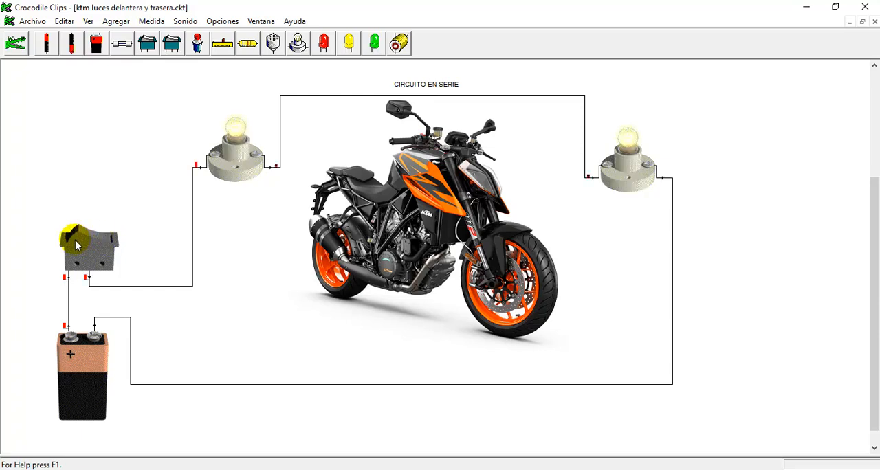
click(76, 244)
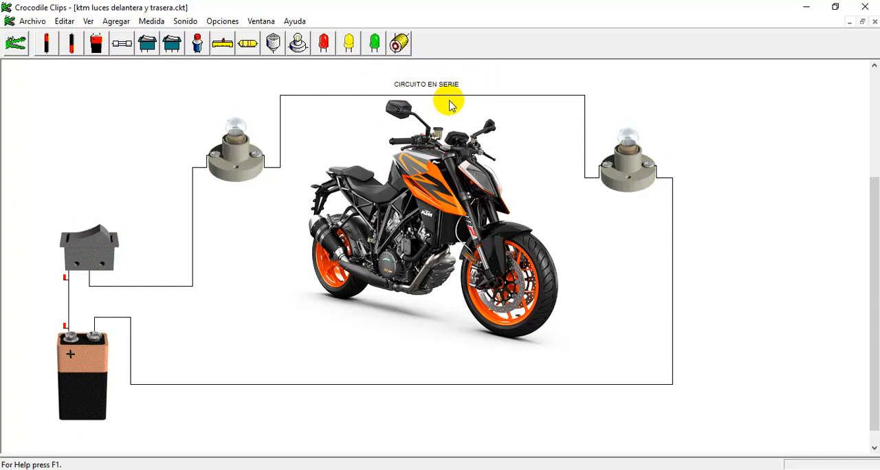
click(107, 235)
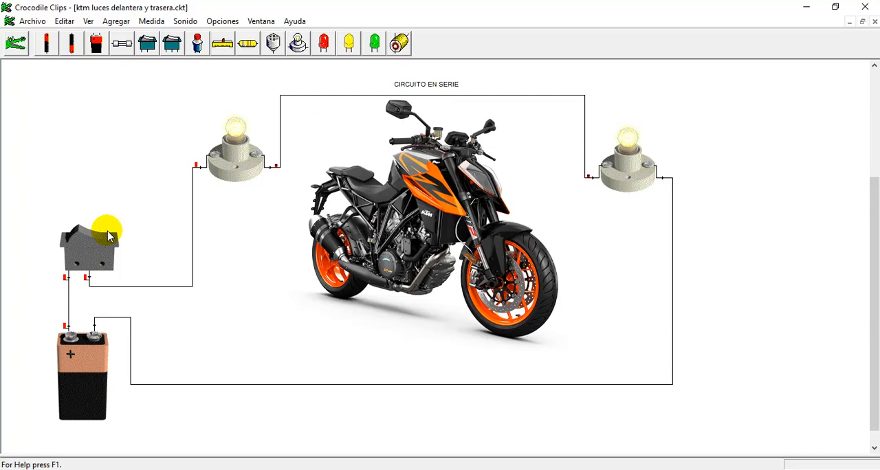
click(85, 244)
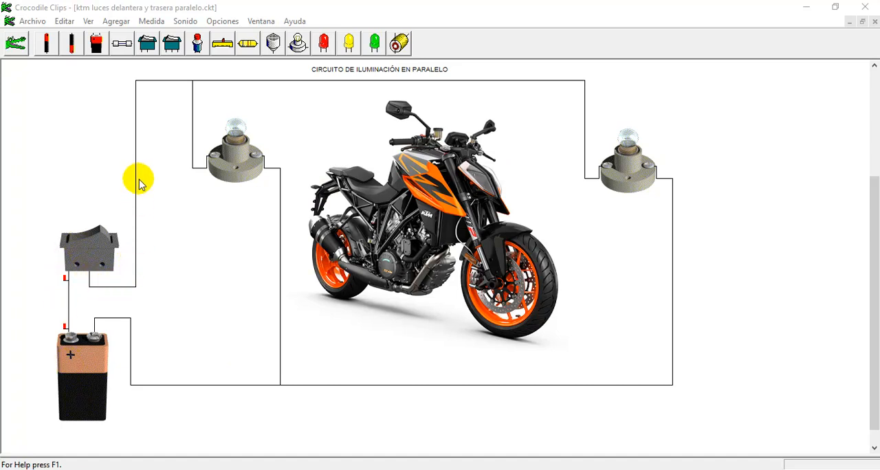
- Toggle the switch in the parallel lighting circuit to test both lamps
click(88, 235)
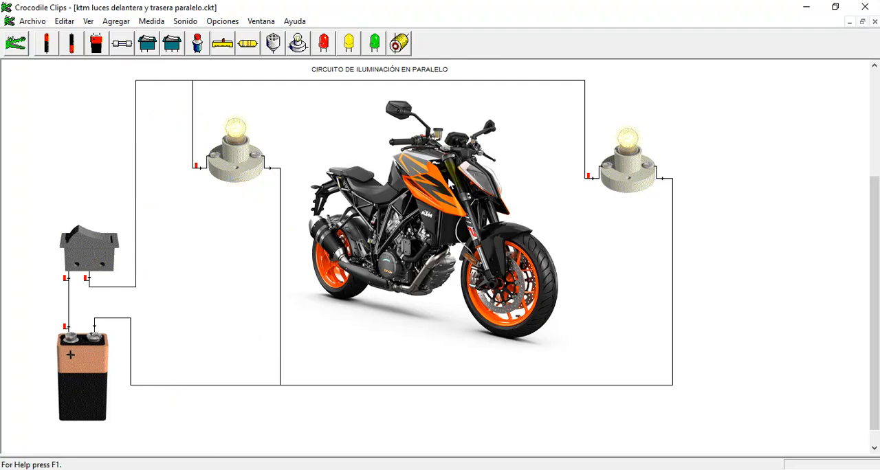
click(82, 238)
click(99, 242)
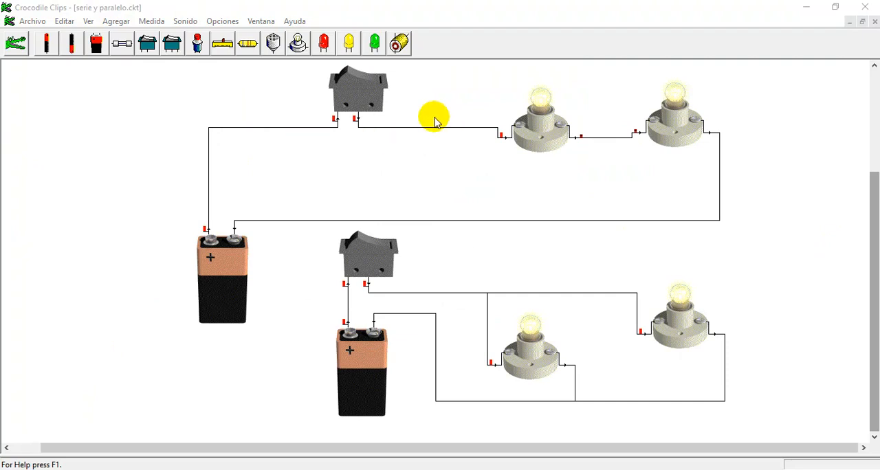
- Toggle the switches of the series and parallel circuits in turn to compare the brightness of their lamps
click(345, 84)
click(362, 82)
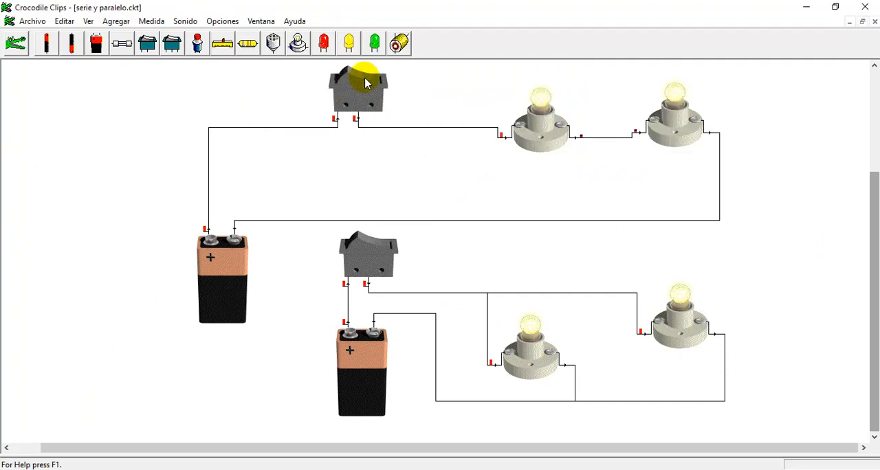
click(359, 247)
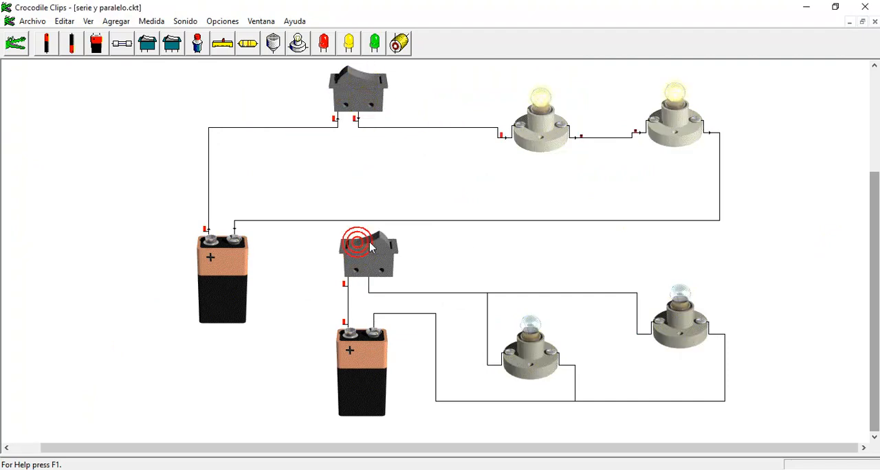
click(360, 247)
click(360, 247)
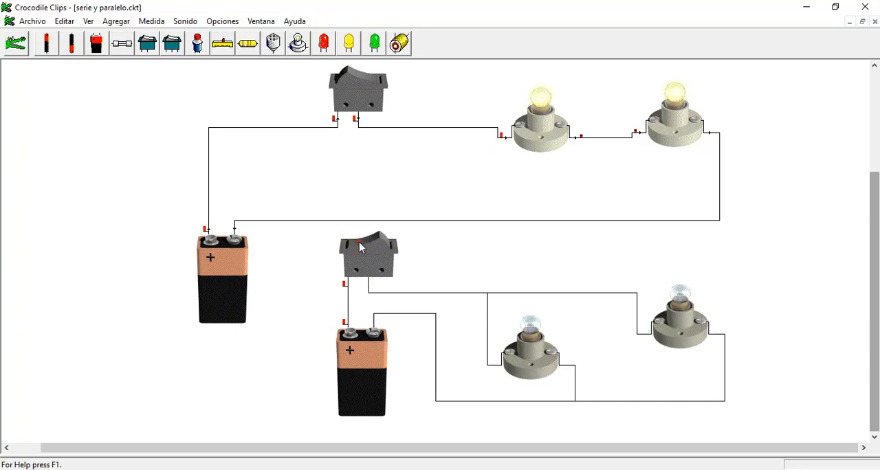
click(350, 83)
click(364, 79)
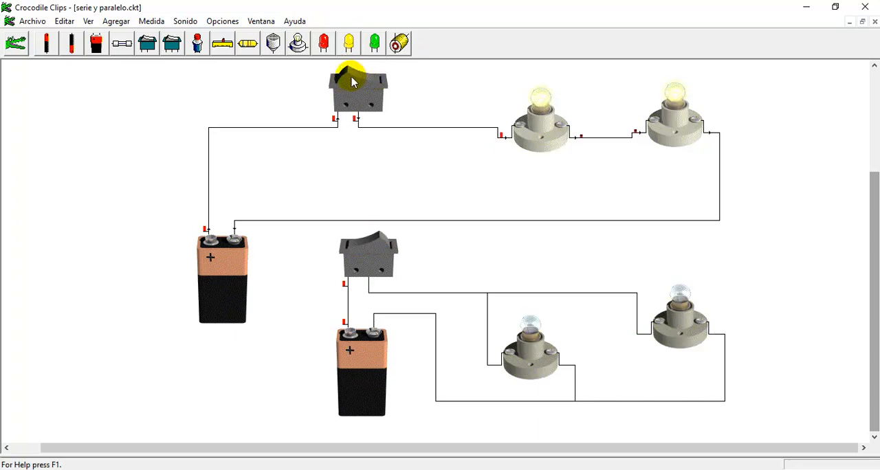
click(359, 83)
click(380, 256)
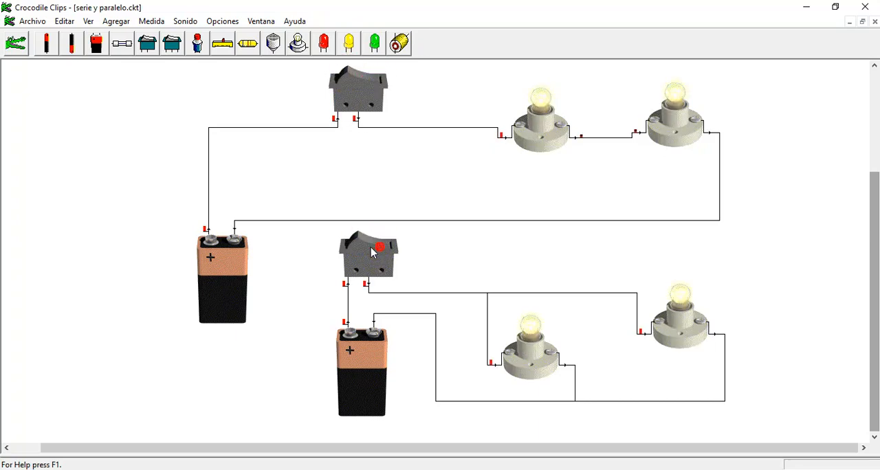
click(361, 251)
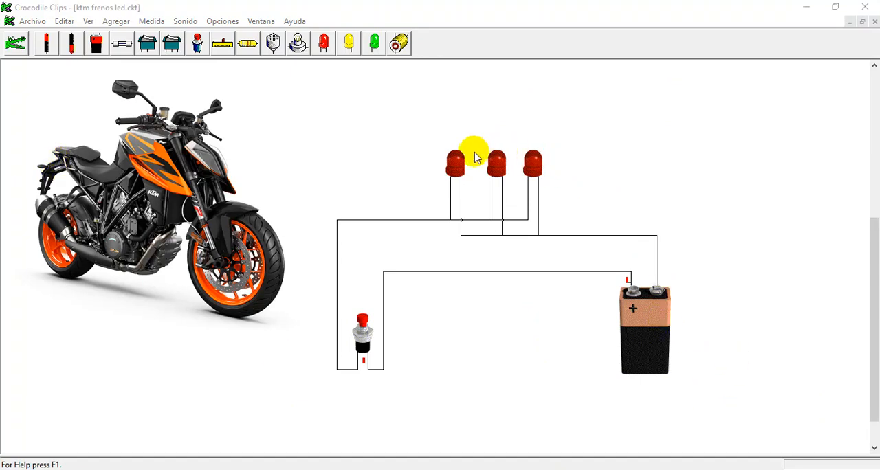
- Operate the push button in the motorcycle brake light circuit repeatedly to test the three red LEDs
click(364, 328)
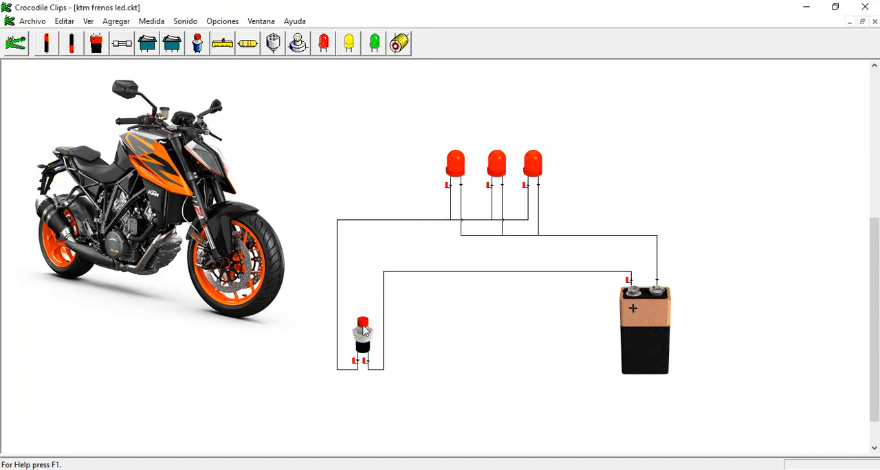
click(363, 329)
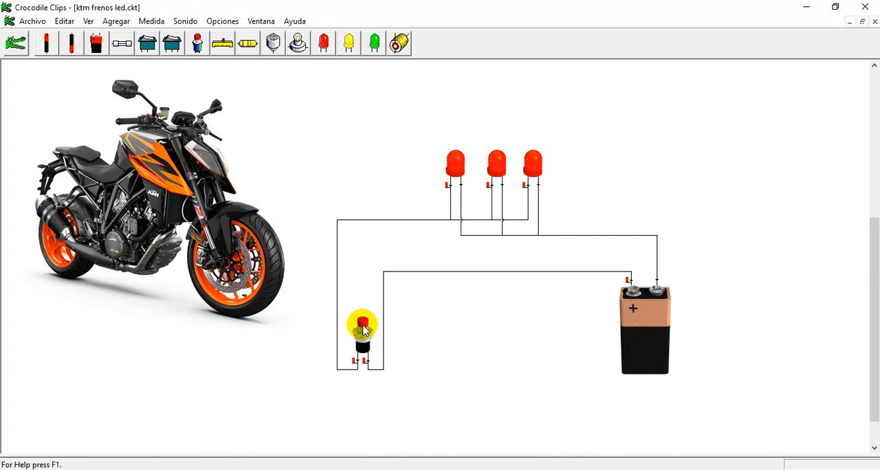
click(364, 328)
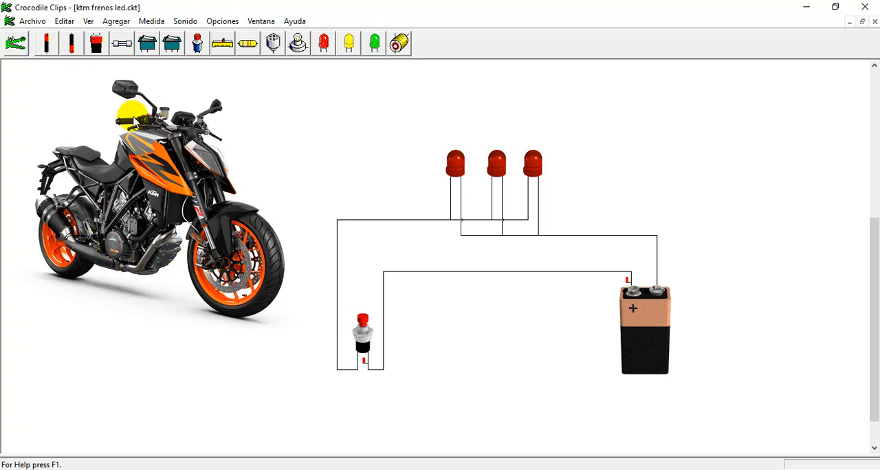
- Magnify the brake light circuit by a factor of 2 to examine the wiring of the three LEDs, and restore normal magnification
click(88, 20)
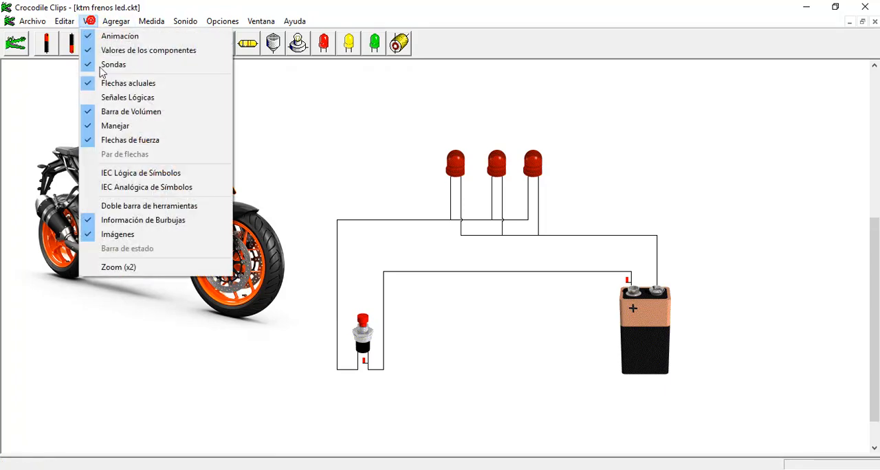
click(126, 263)
drag(391, 450, 636, 448)
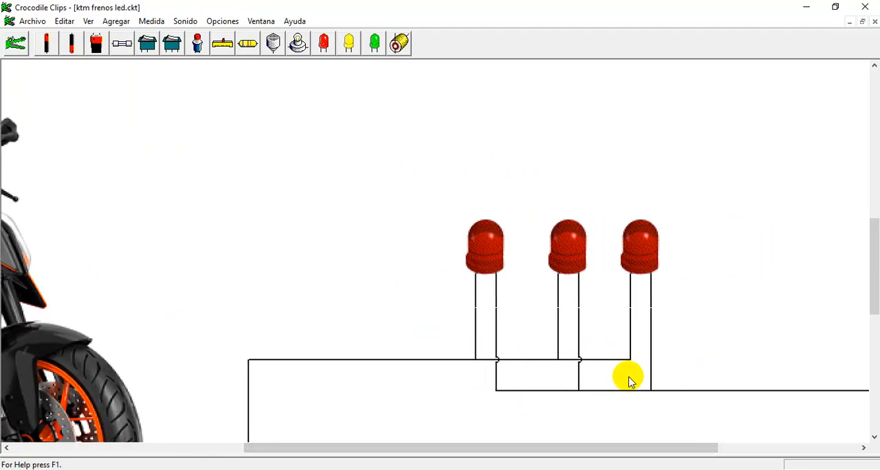
click(88, 21)
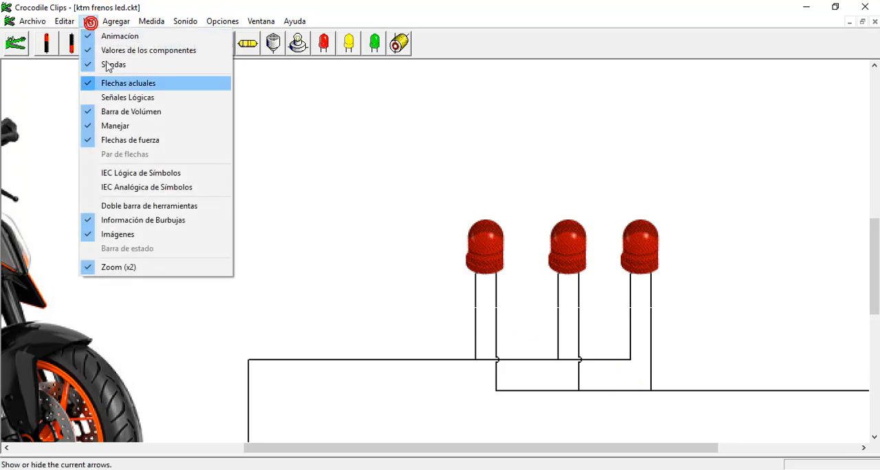
click(147, 269)
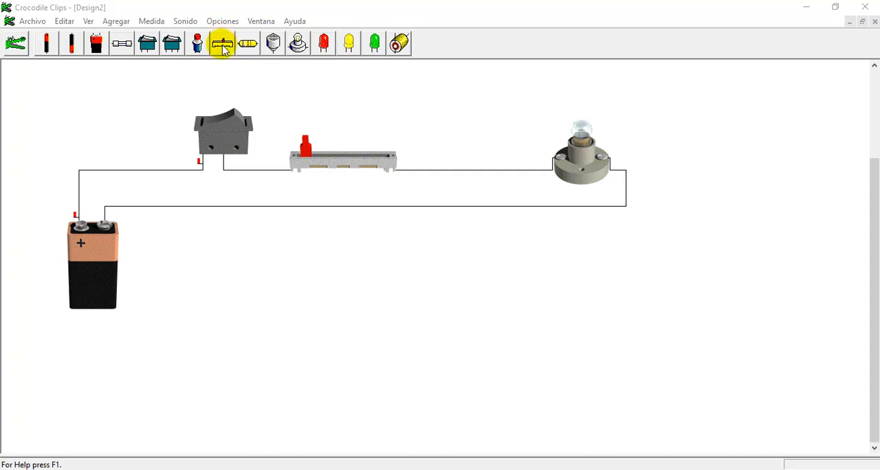
- Switch on the lamp circuit with the slide potentiometer and toggle its switch off and on to test the lamp
click(239, 122)
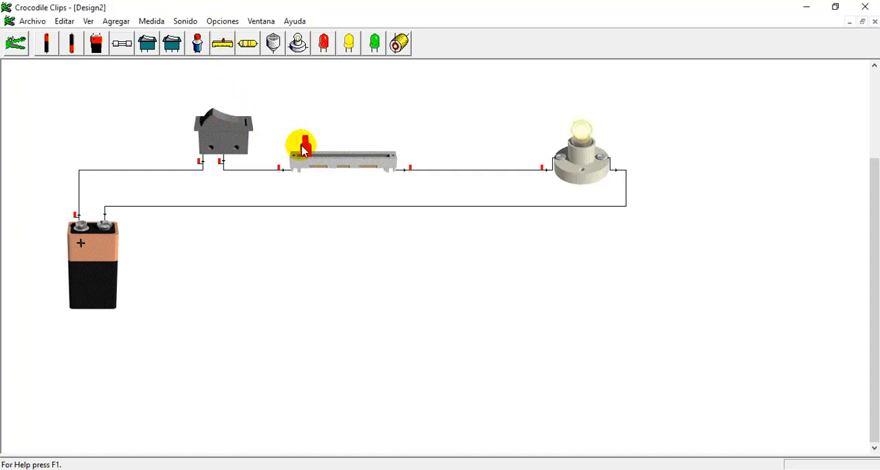
drag(303, 145, 298, 174)
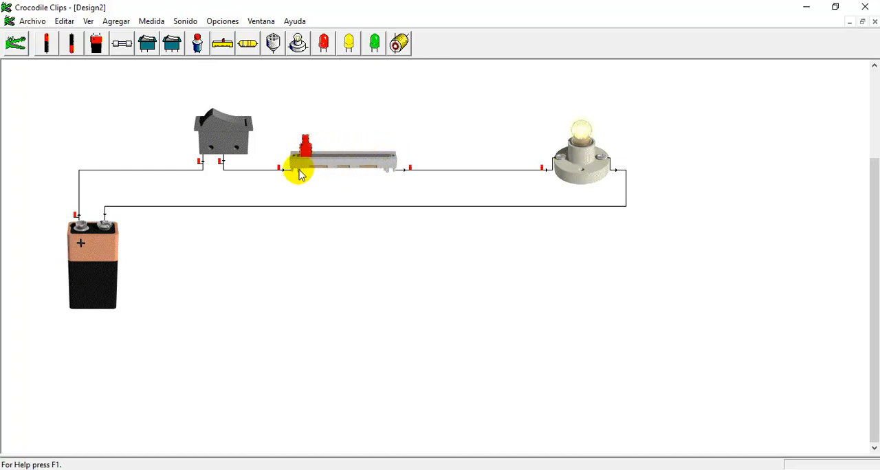
click(206, 114)
click(234, 122)
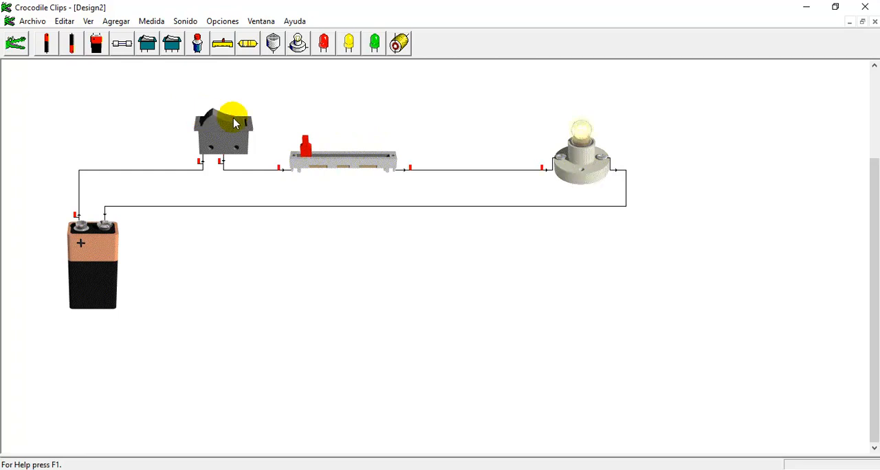